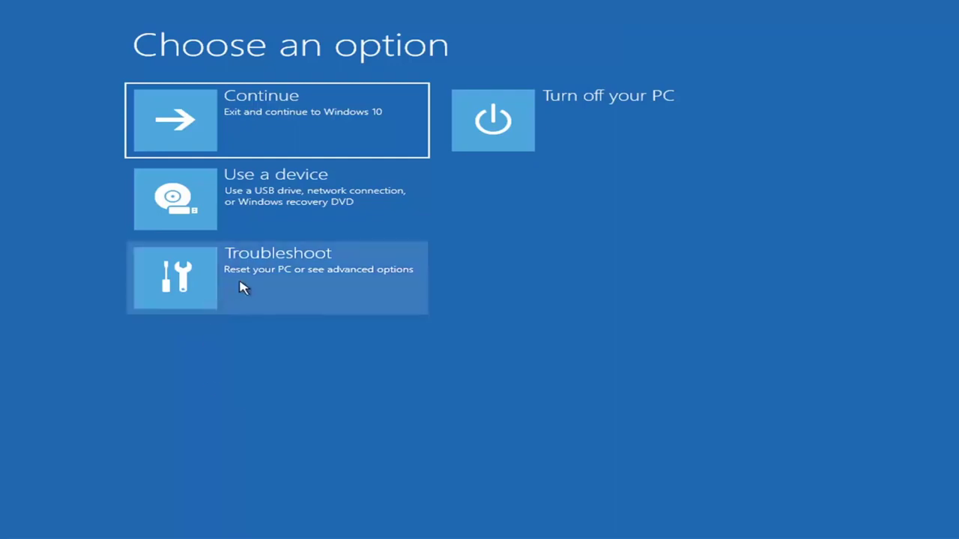
# Step: Run Startup Repair from the advanced troubleshooting options
pyautogui.click(364, 282)
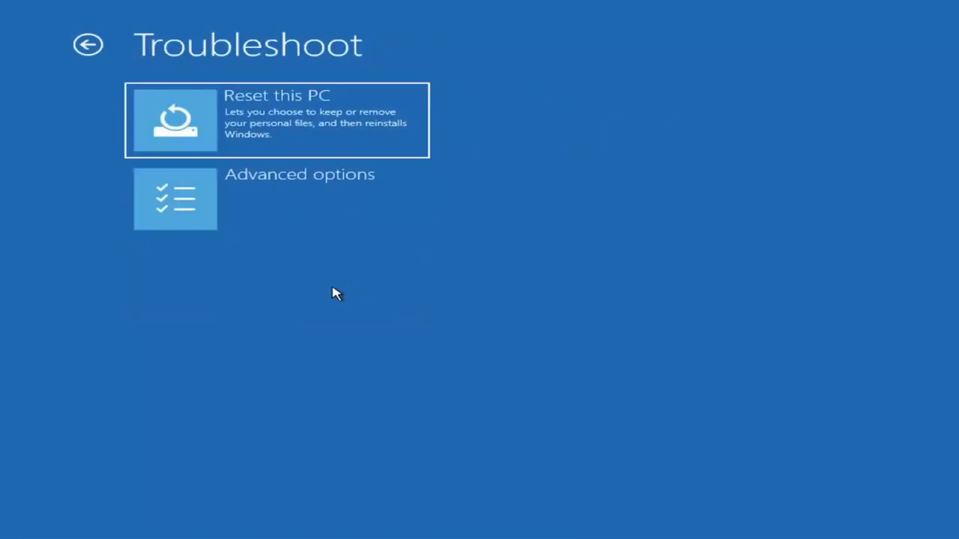
pyautogui.click(297, 204)
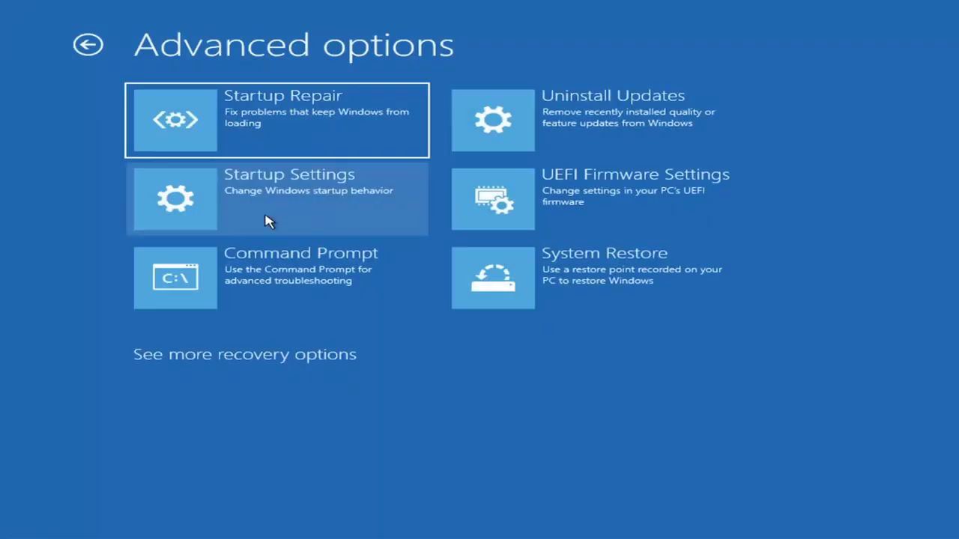
pyautogui.click(253, 128)
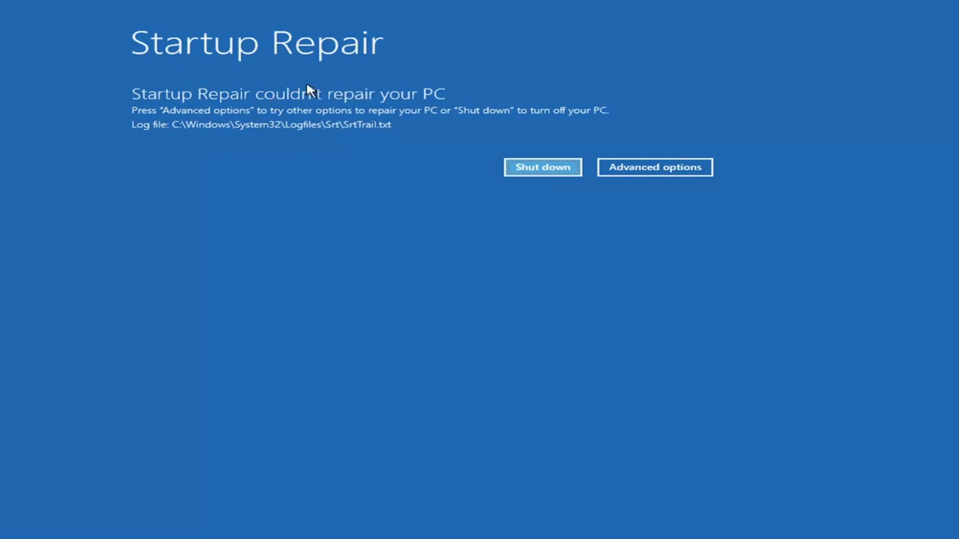
# Step: View the Startup Settings page and the Uninstall Updates choices in the advanced recovery options
pyautogui.click(666, 167)
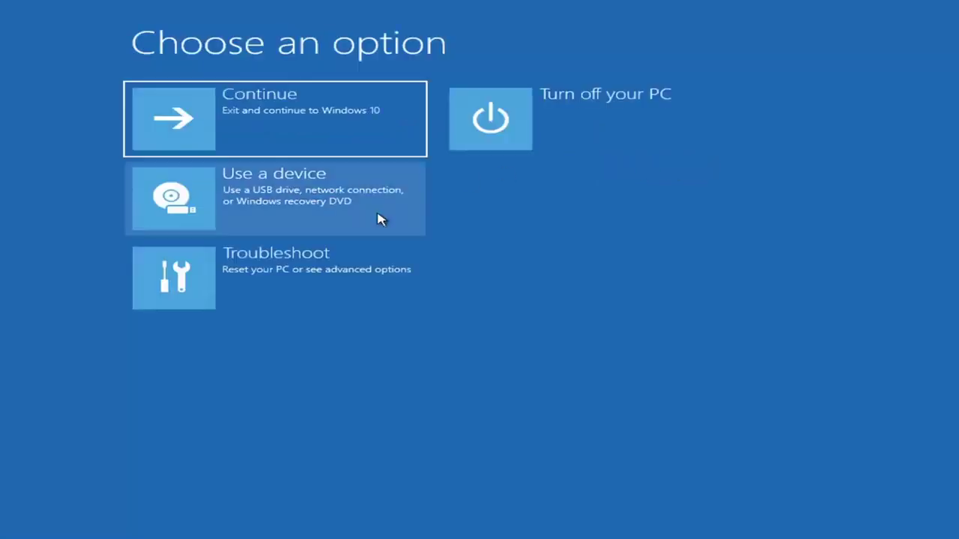
pyautogui.click(240, 288)
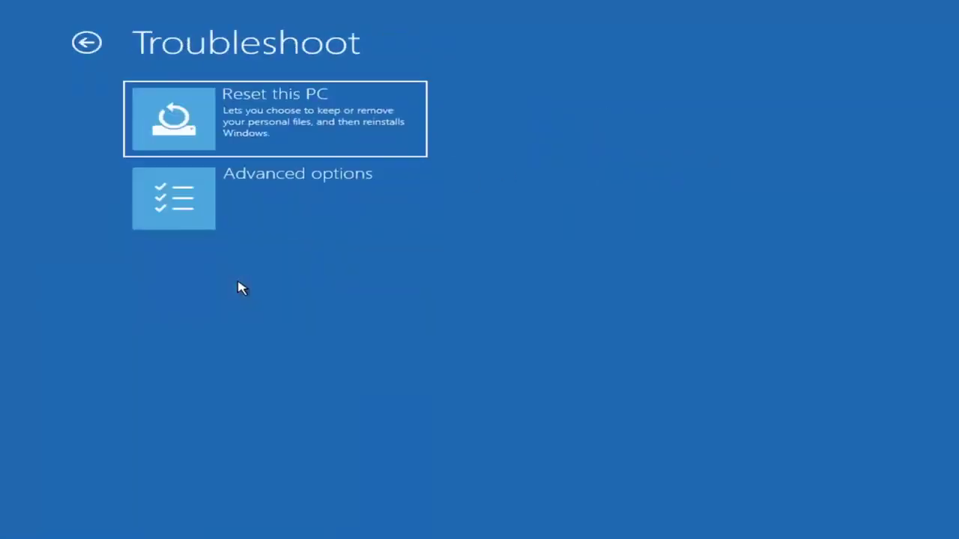
pyautogui.click(251, 210)
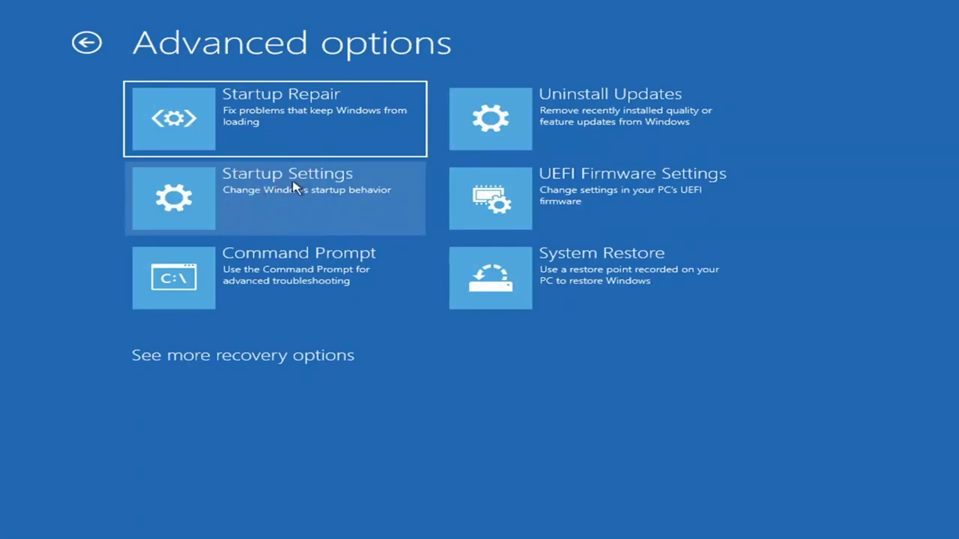
pyautogui.click(246, 199)
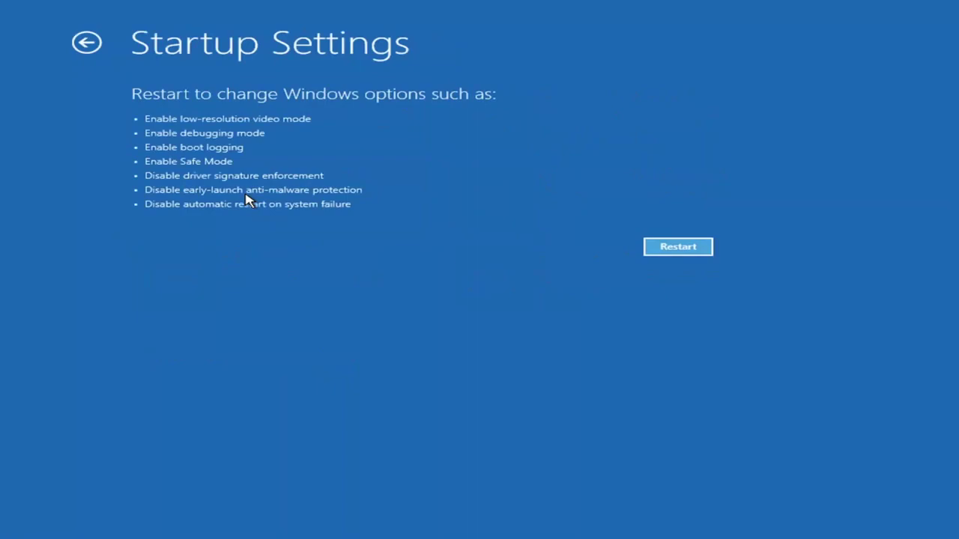
pyautogui.click(672, 254)
pyautogui.click(84, 43)
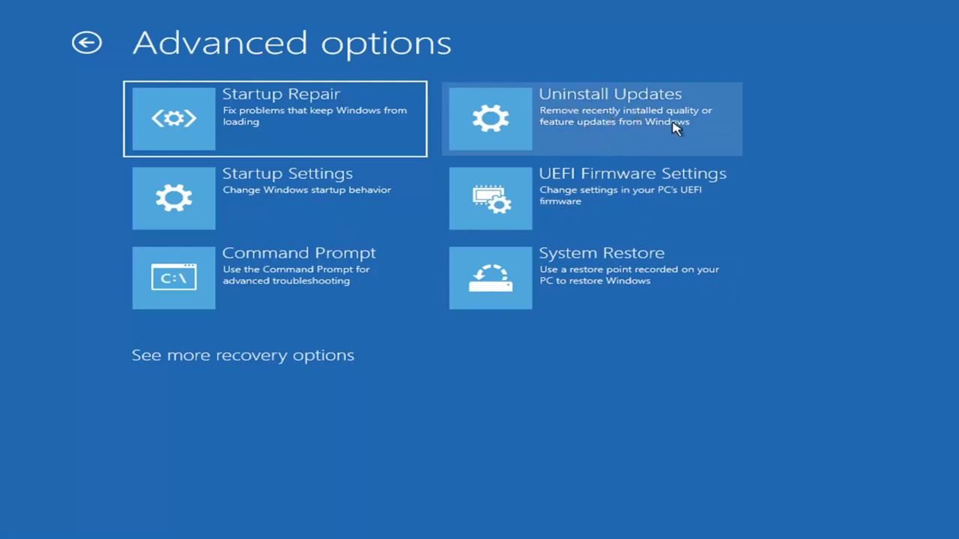
pyautogui.click(562, 122)
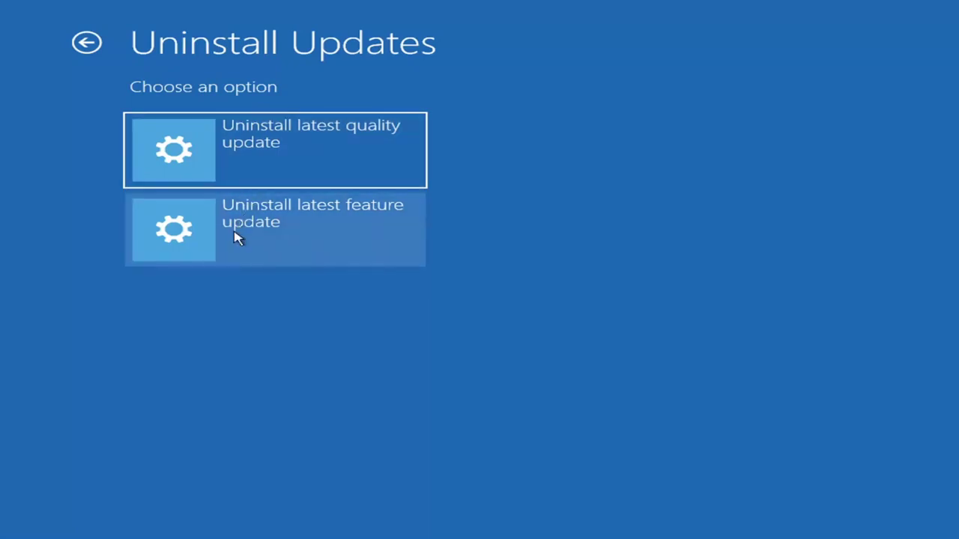
pyautogui.click(88, 43)
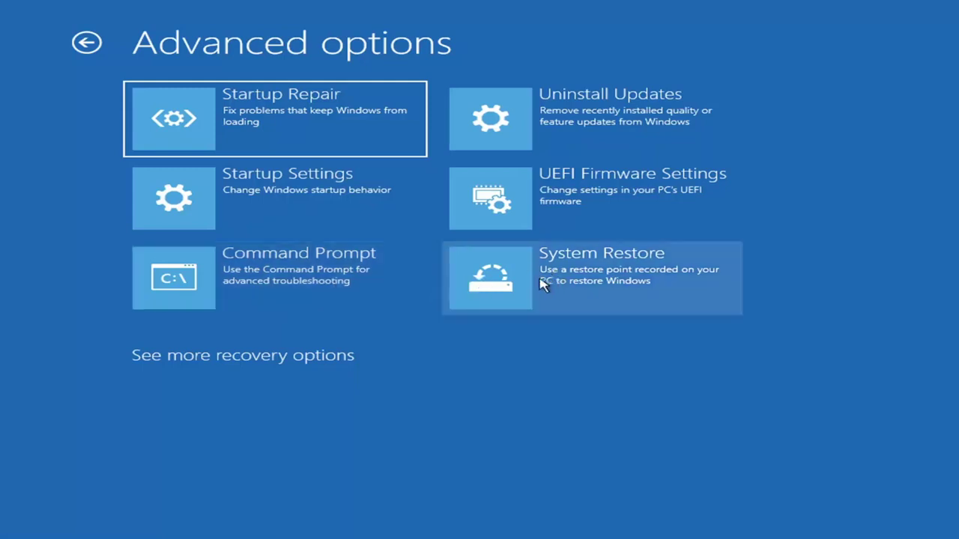
# Step: Restore the system to the "Before Updates" restore point of 7/9/2021 12:37:05 PM, restart the PC and dismiss the completion notice
pyautogui.click(621, 291)
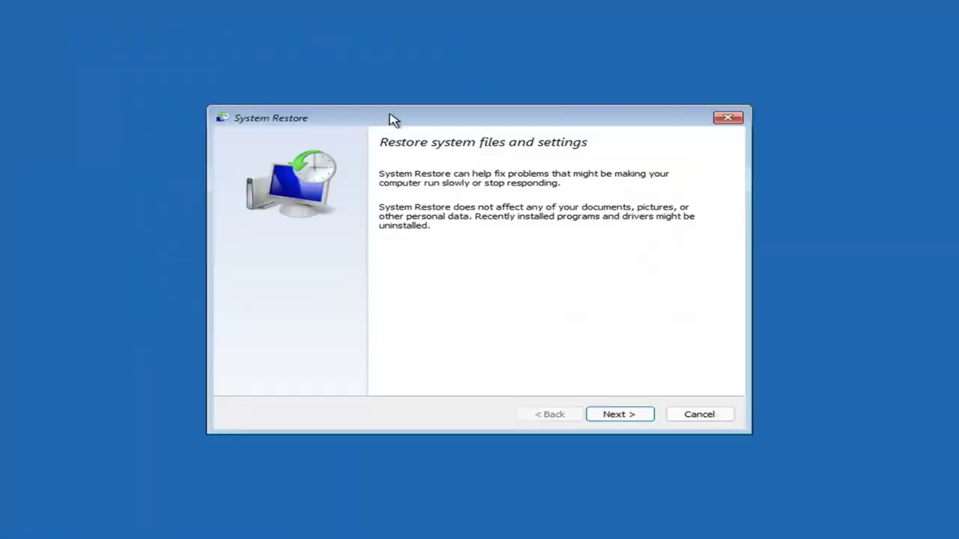
pyautogui.click(611, 415)
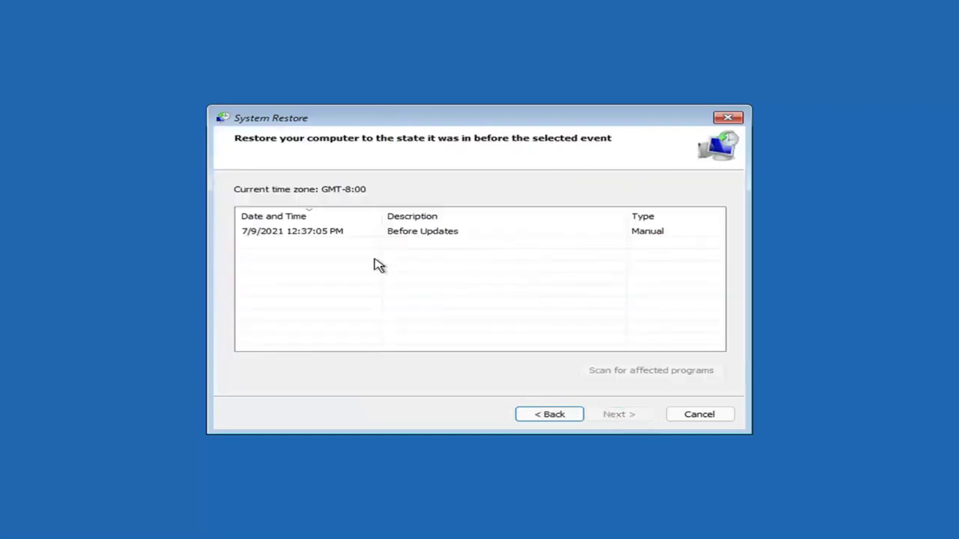
pyautogui.click(298, 236)
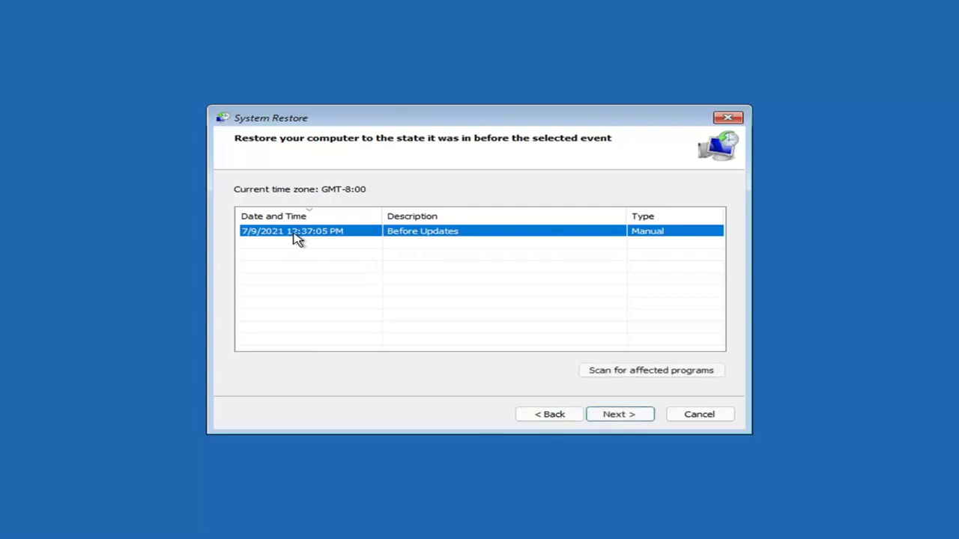
pyautogui.click(630, 416)
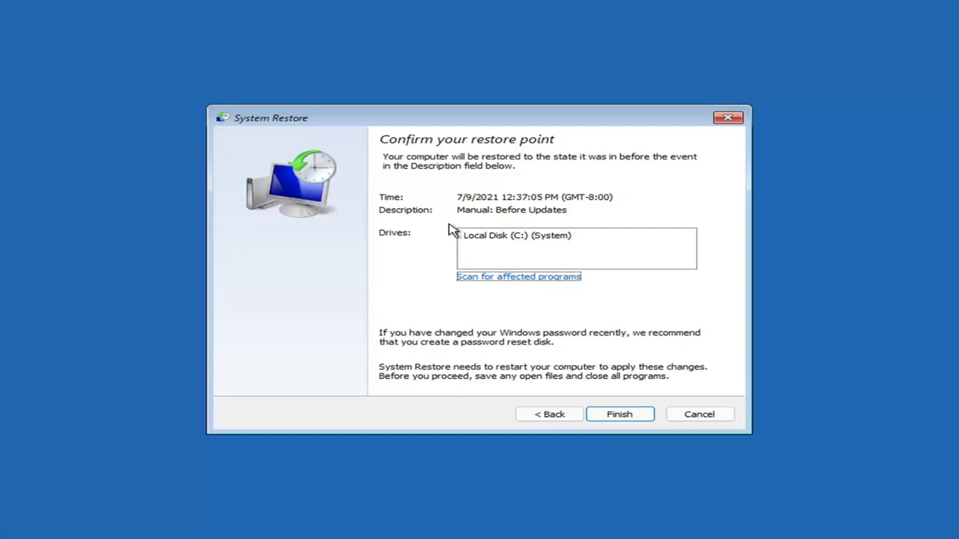
pyautogui.click(620, 420)
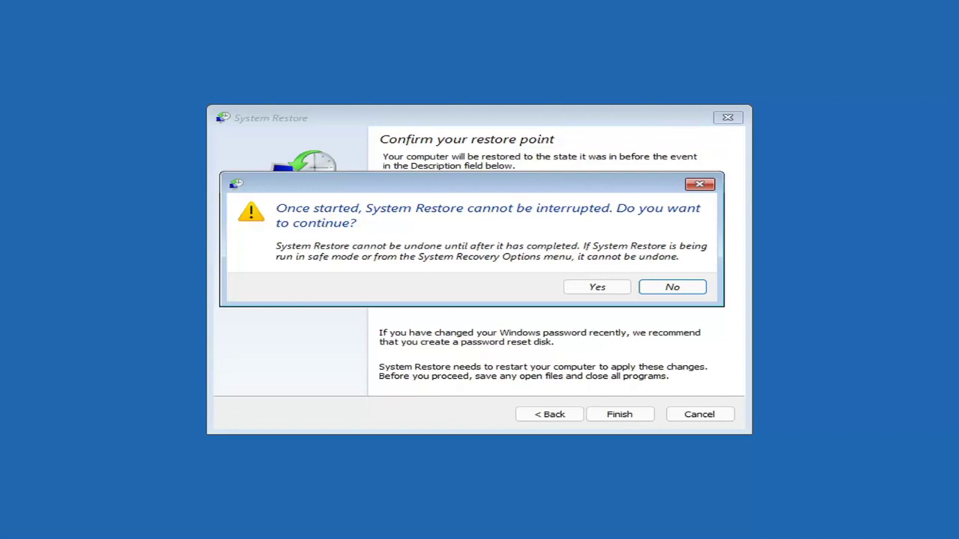
pyautogui.click(599, 293)
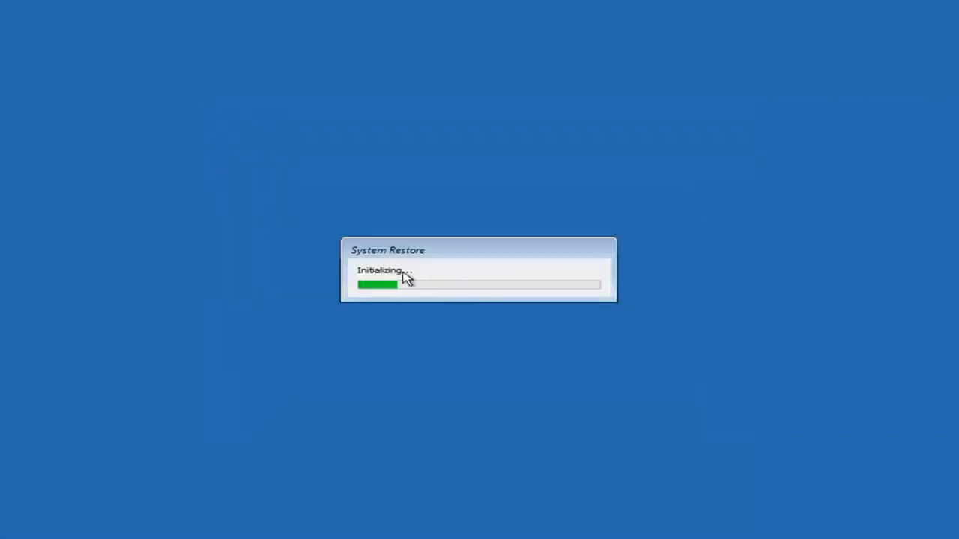
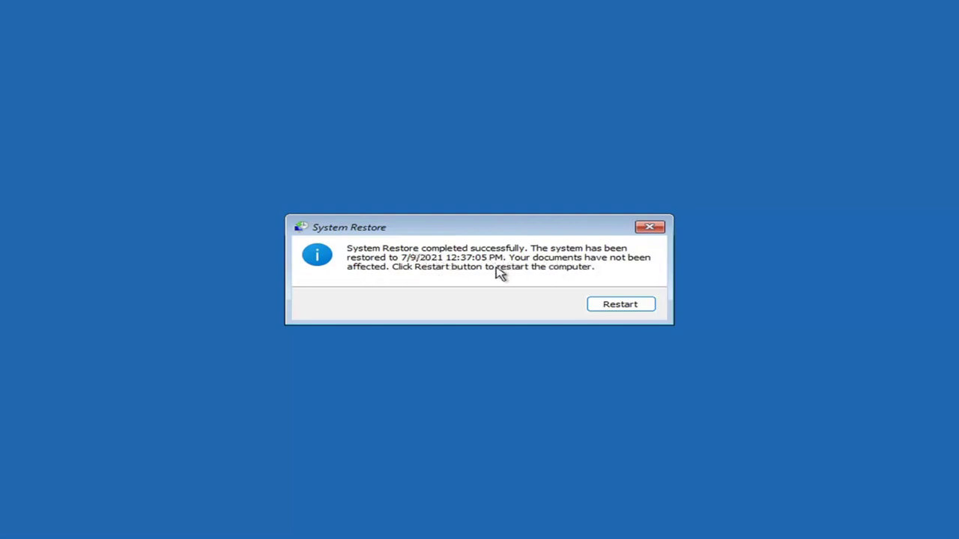
pyautogui.click(614, 307)
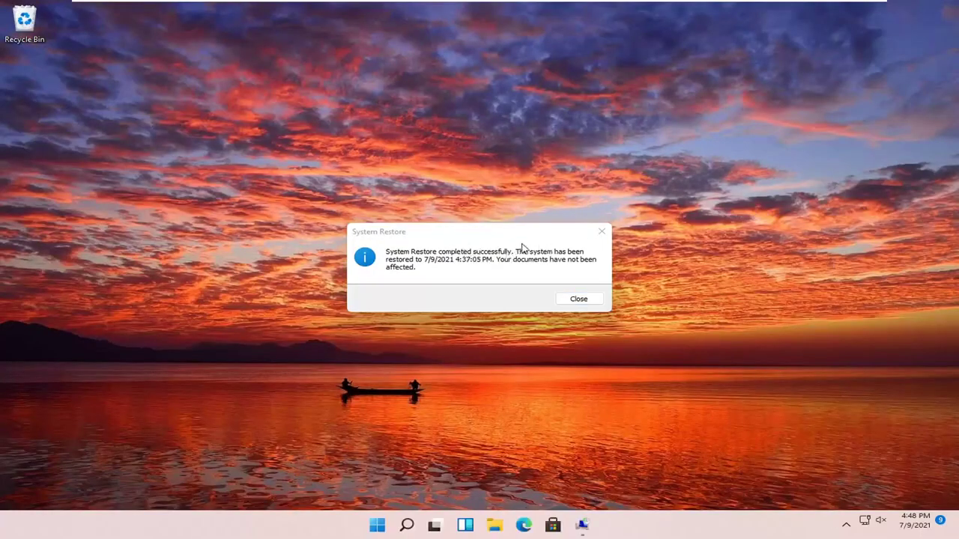
pyautogui.click(602, 233)
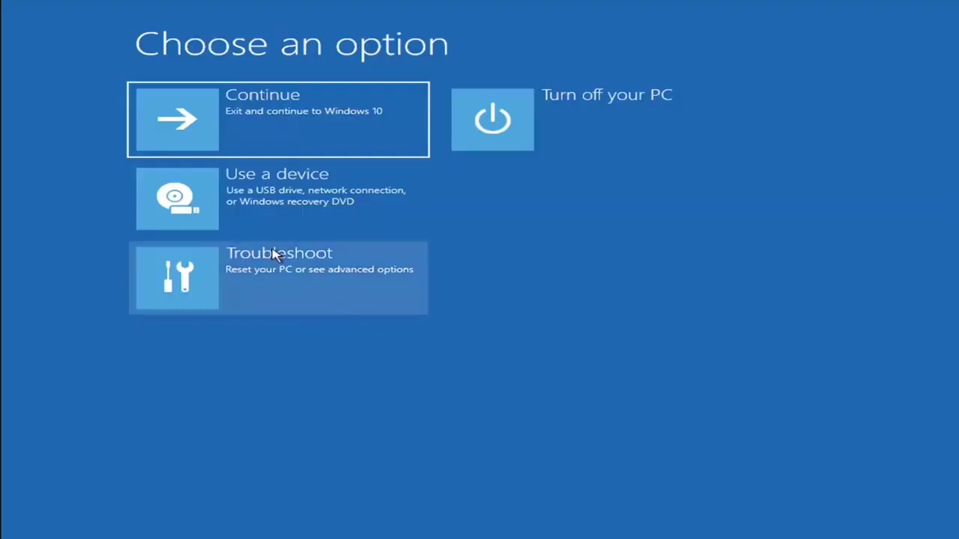
# Step: View the Reset this PC choices under Troubleshoot and return to the main recovery options
pyautogui.click(278, 284)
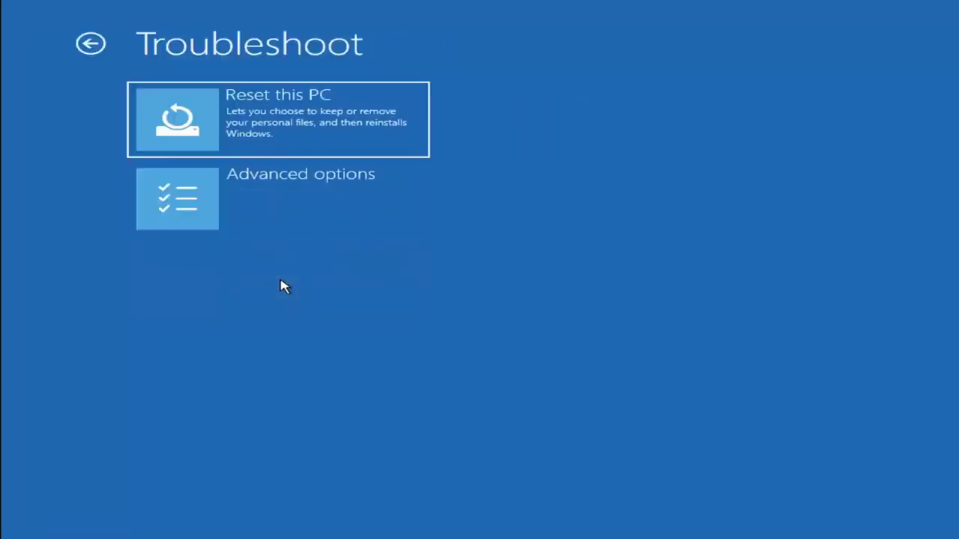
pyautogui.click(313, 135)
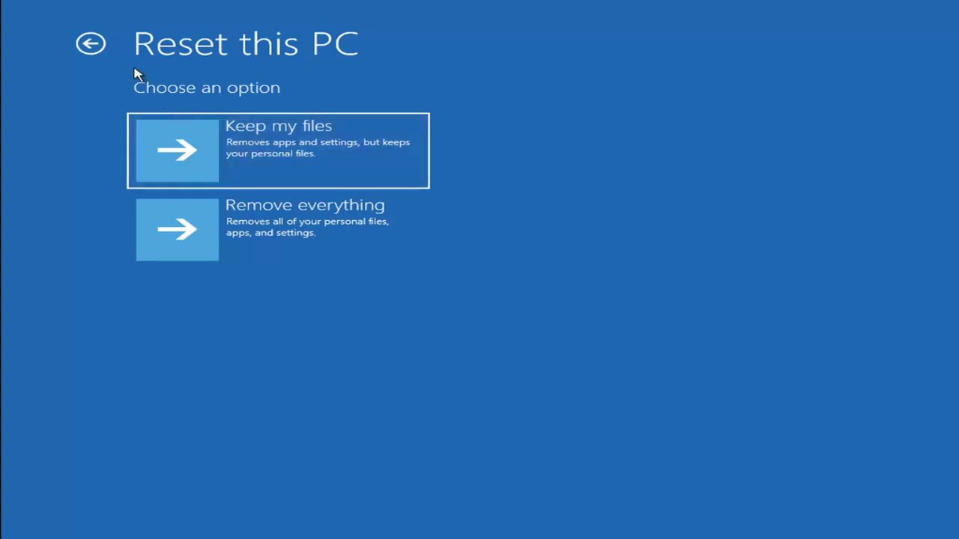
pyautogui.click(91, 45)
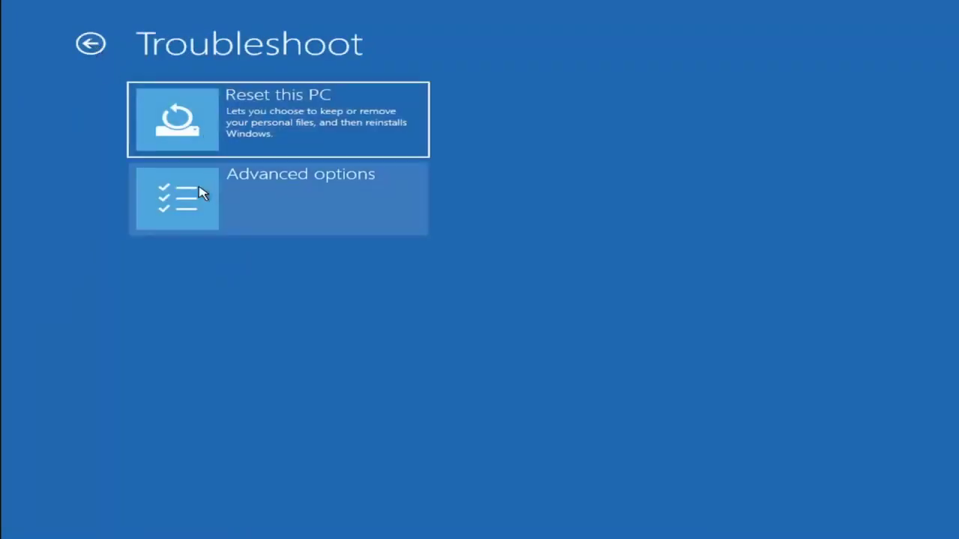
pyautogui.click(94, 45)
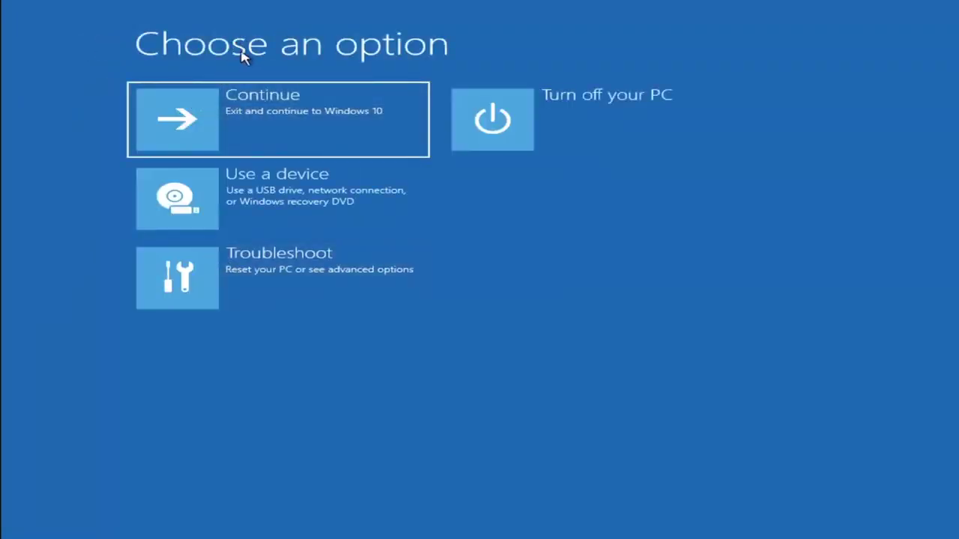
# Step: Open Command Prompt from the advanced troubleshooting options
pyautogui.click(292, 285)
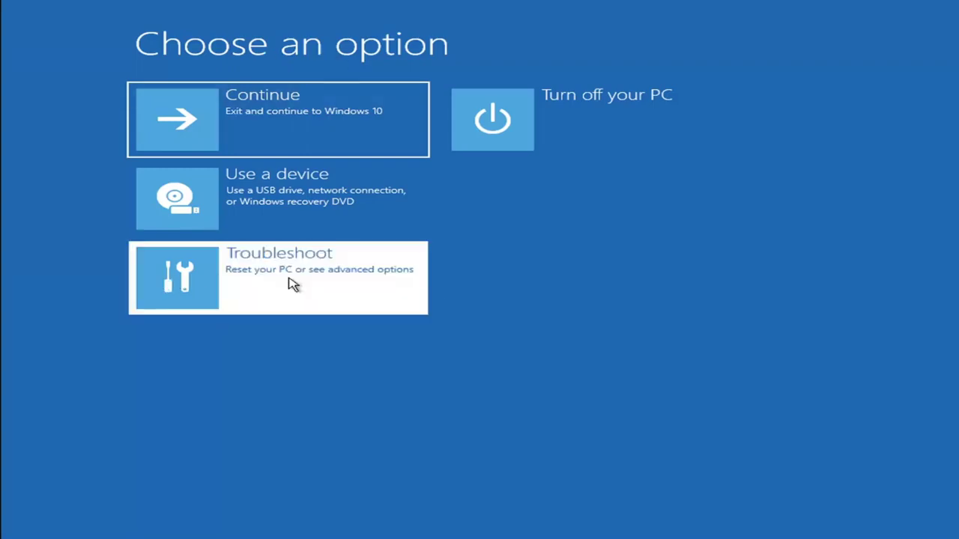
pyautogui.click(223, 208)
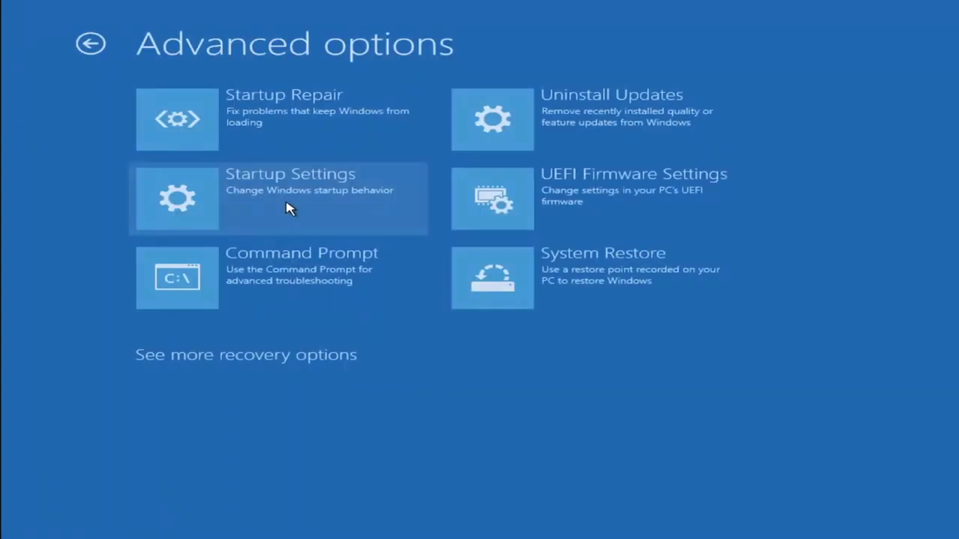
pyautogui.click(229, 283)
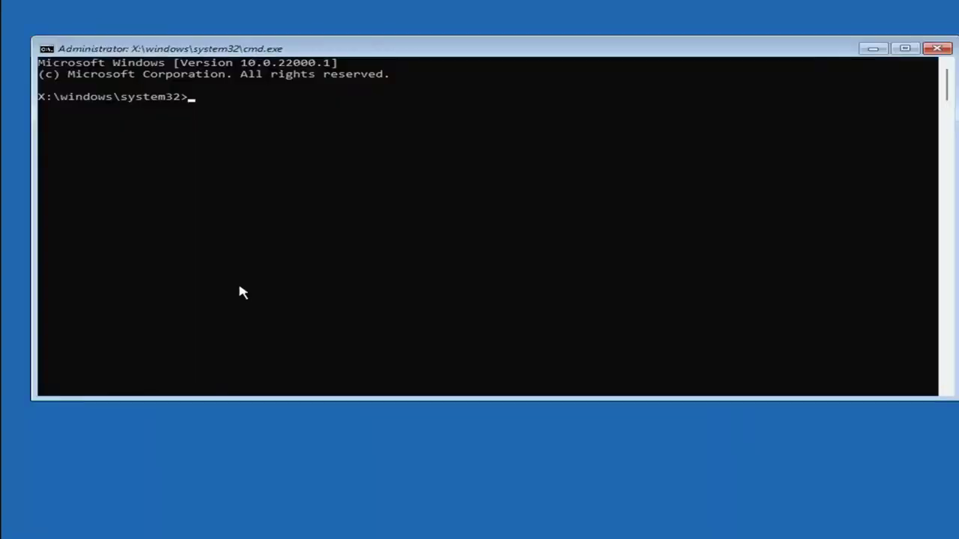
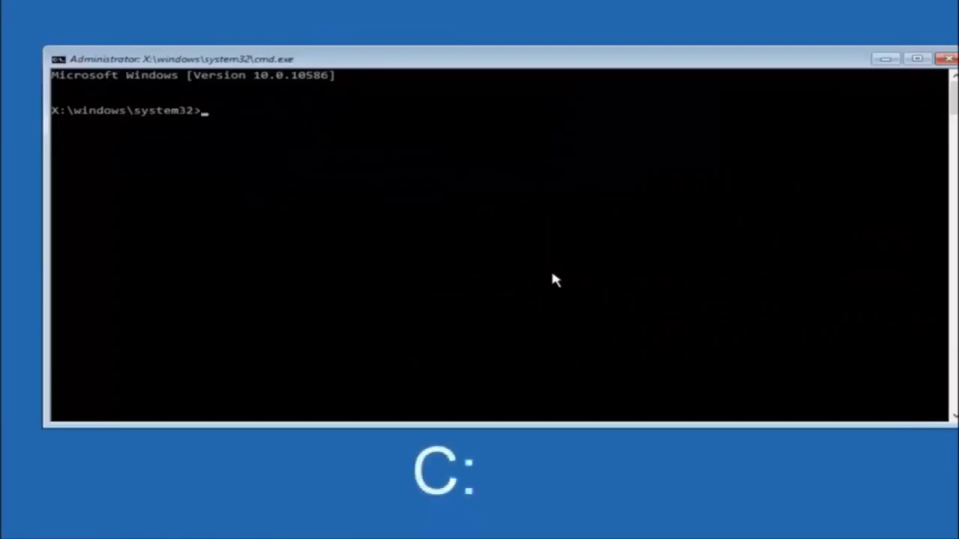
# Step: Switch the command line to the C: drive and list its contents with dir
pyautogui.write(':')
pyautogui.press('Return')
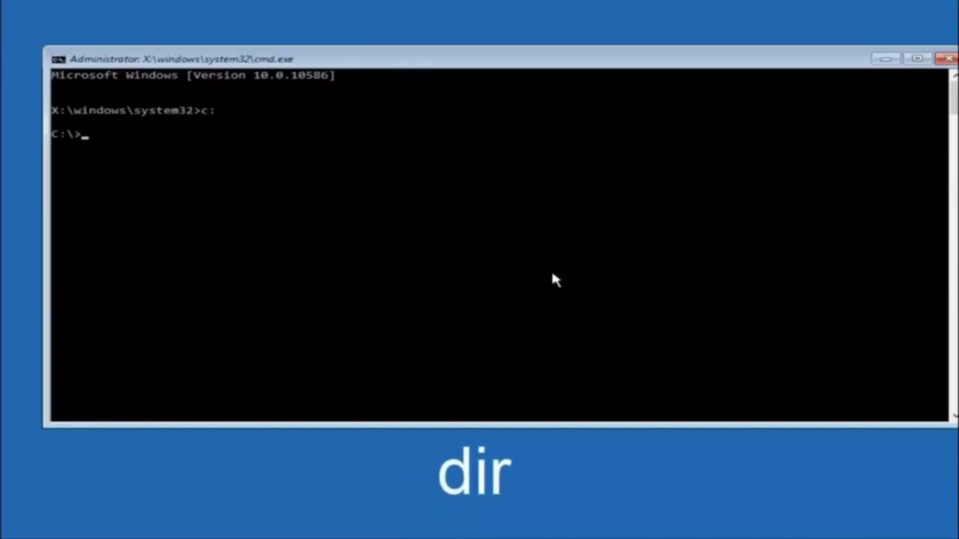
pyautogui.write('dir')
pyautogui.press('Return')
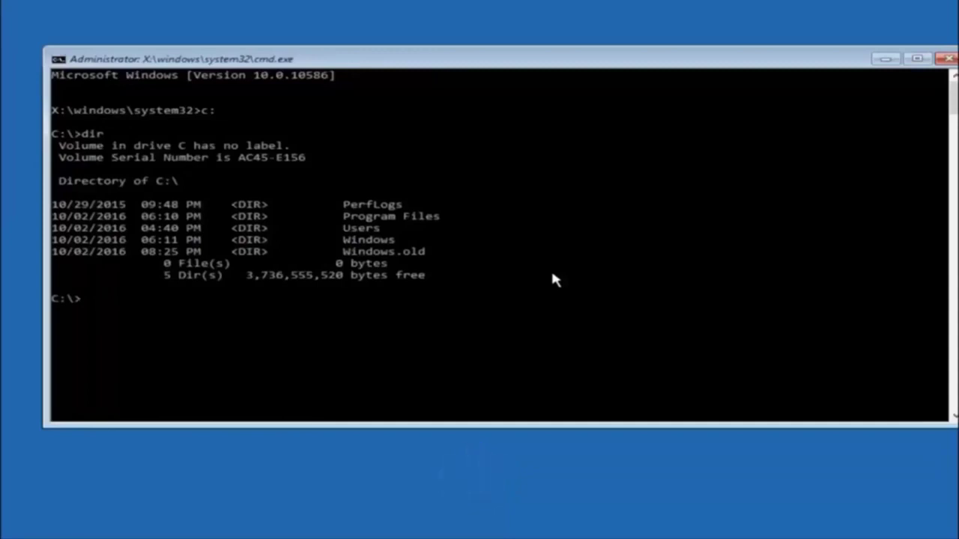
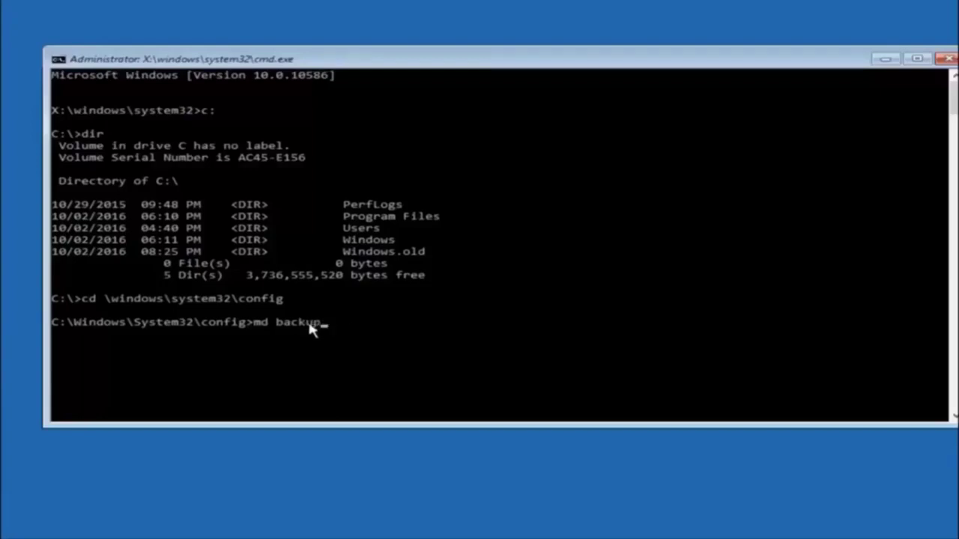
# Step: Create a folder named backup in C:\Windows\System32\config and copy all the config files into it with copy *.* backup
pyautogui.press('Return')
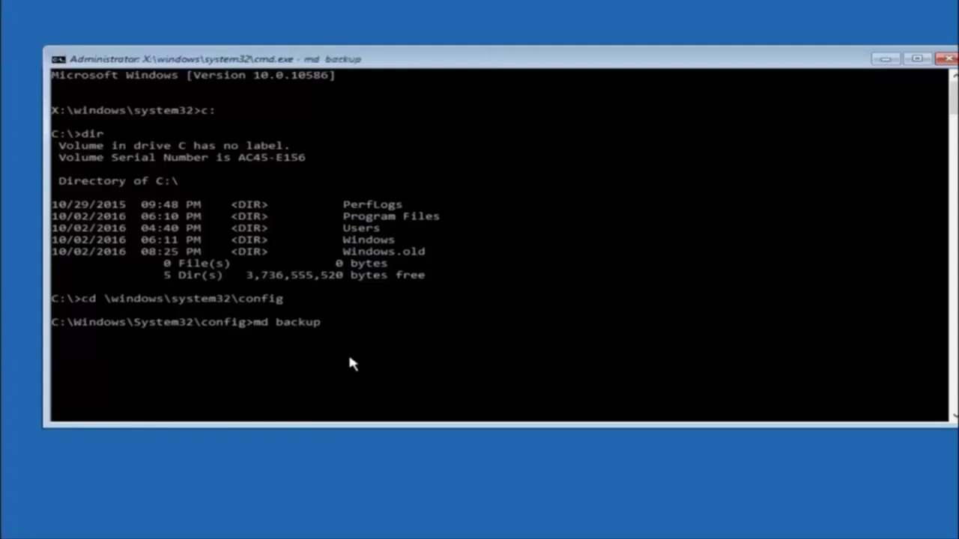
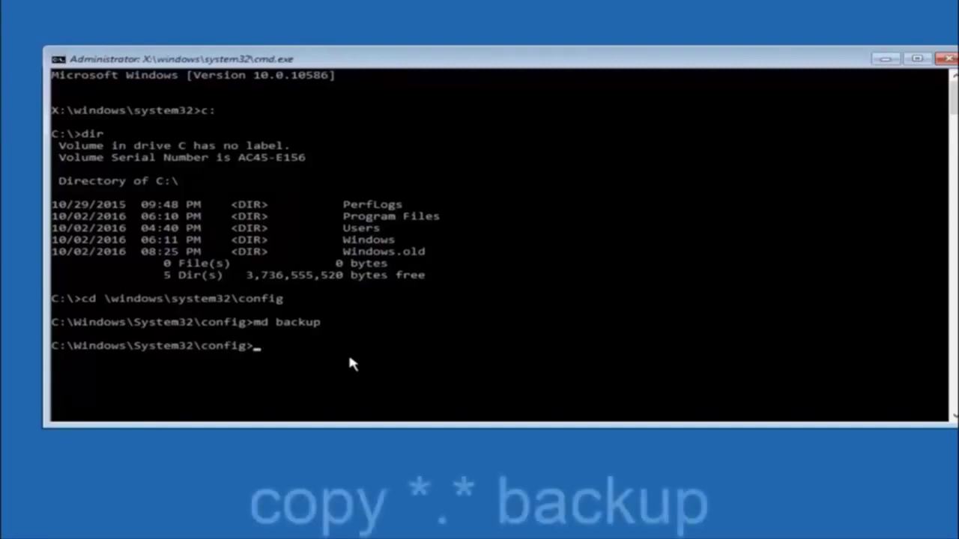
pyautogui.write('copy *.* backup')
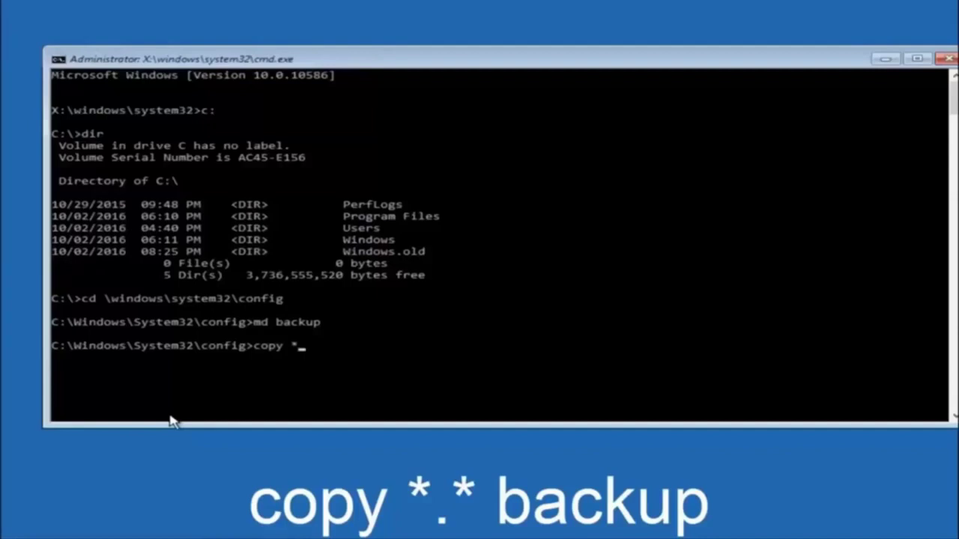
pyautogui.write('.* backup')
pyautogui.press('Return')
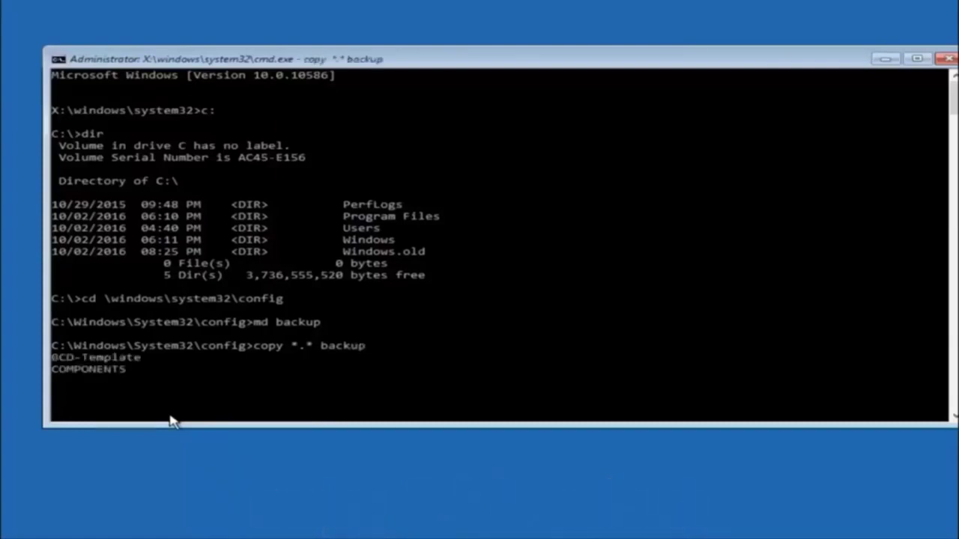
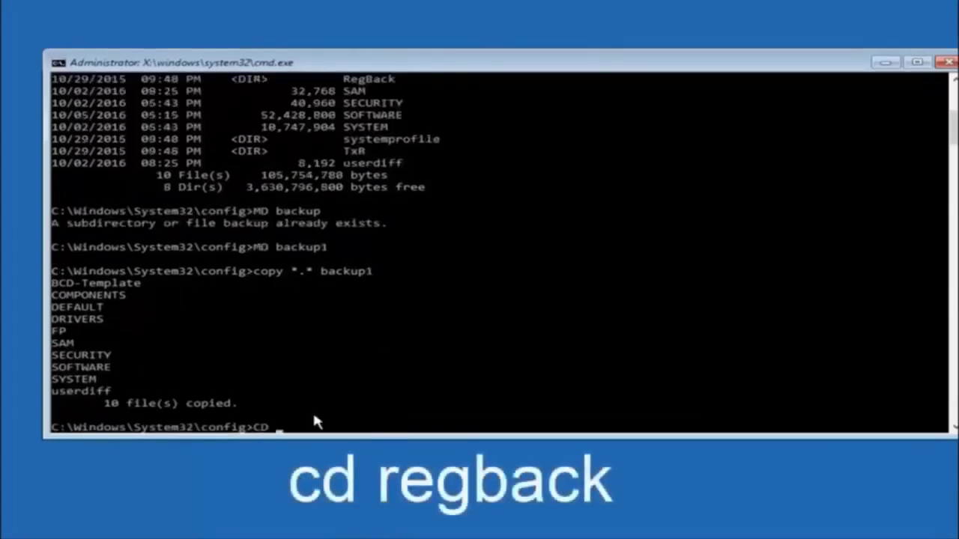
# Step: Change into the RegBack folder inside C:\Windows\System32\config with cd regback and list its contents with dir
pyautogui.write('gbac')
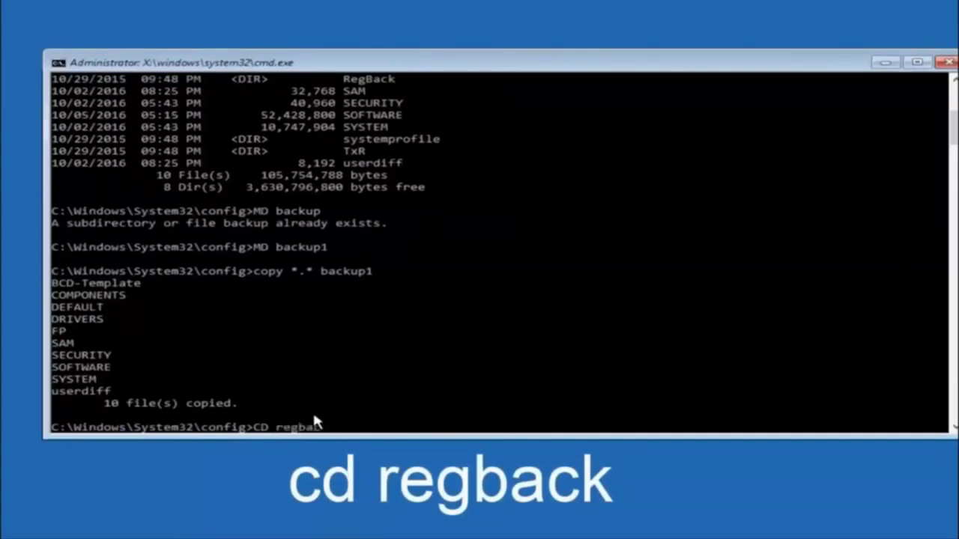
pyautogui.write('k')
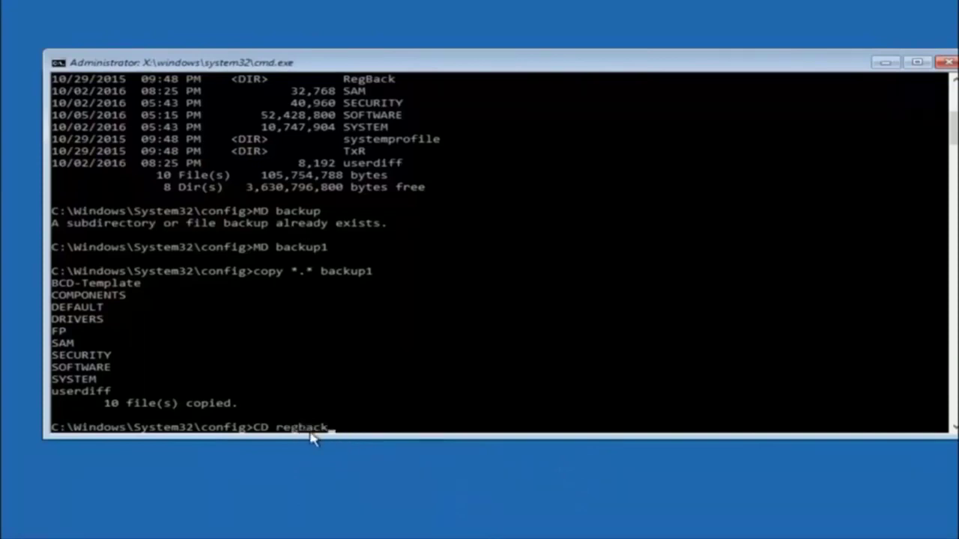
pyautogui.press('Return')
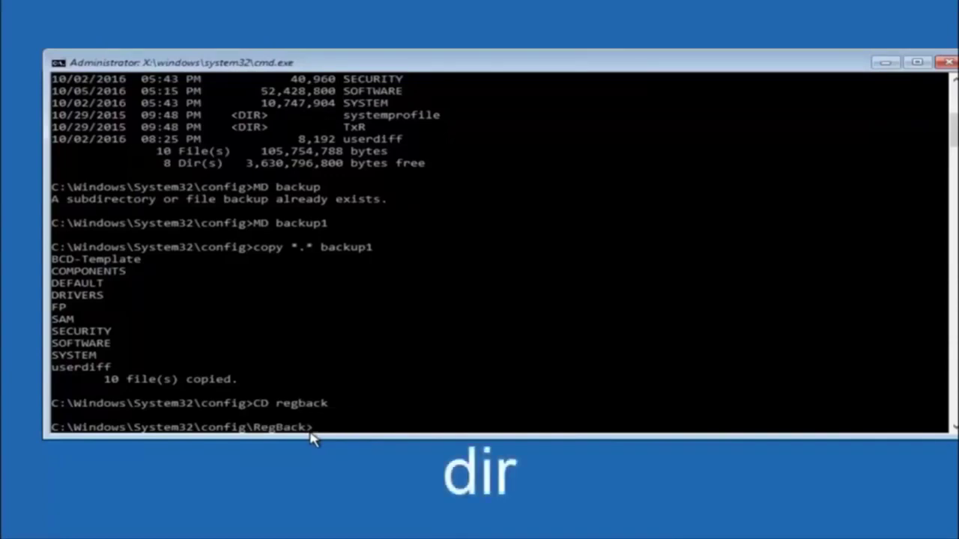
pyautogui.write('dir')
pyautogui.press('Return')
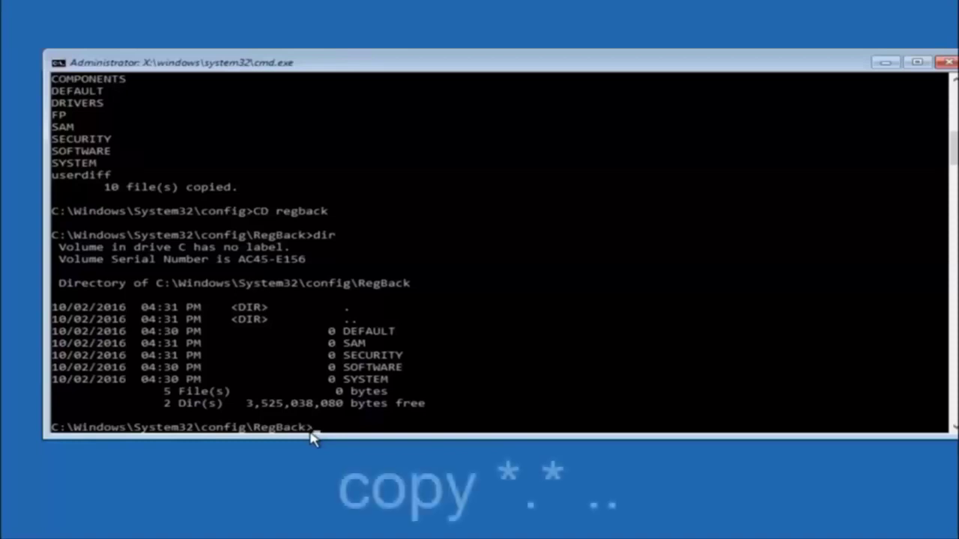
# Step: Copy all RegBack files into the parent config folder with copy *.* .. and answer A to overwrite all existing files
pyautogui.write('copy *.* ..')
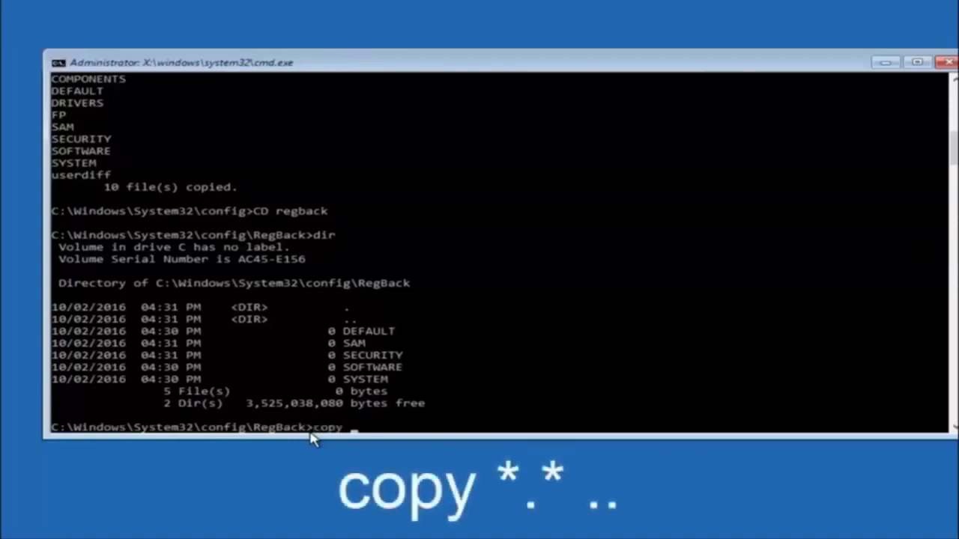
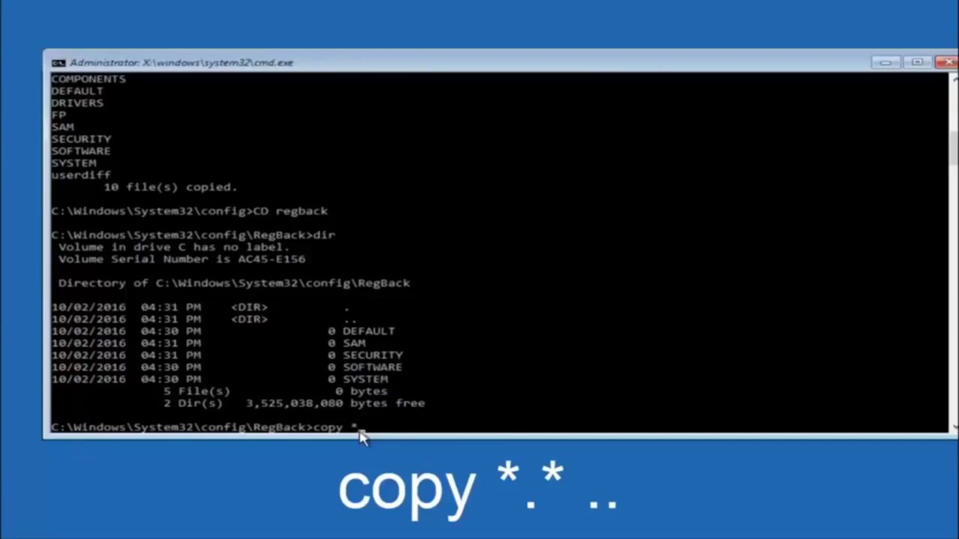
pyautogui.write('.*')
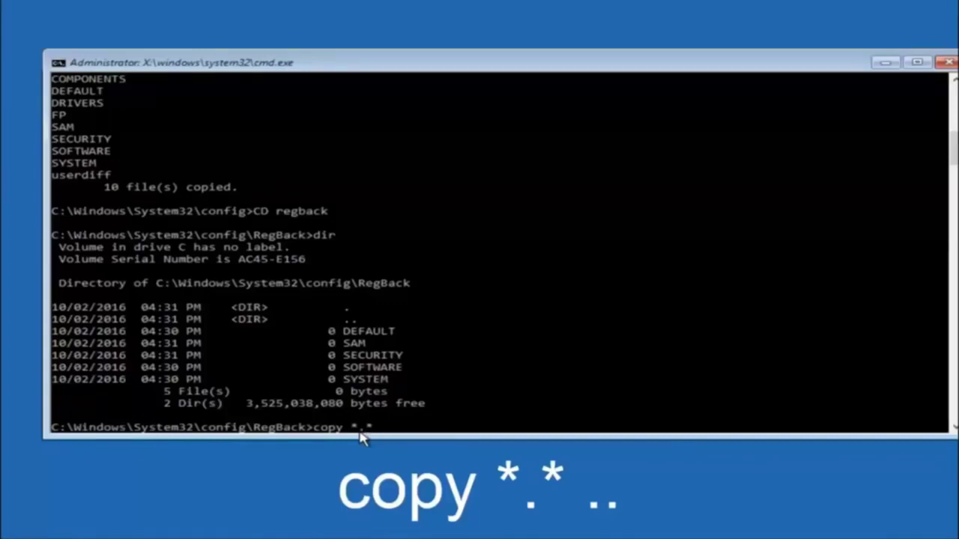
pyautogui.write('..')
pyautogui.press('Return')
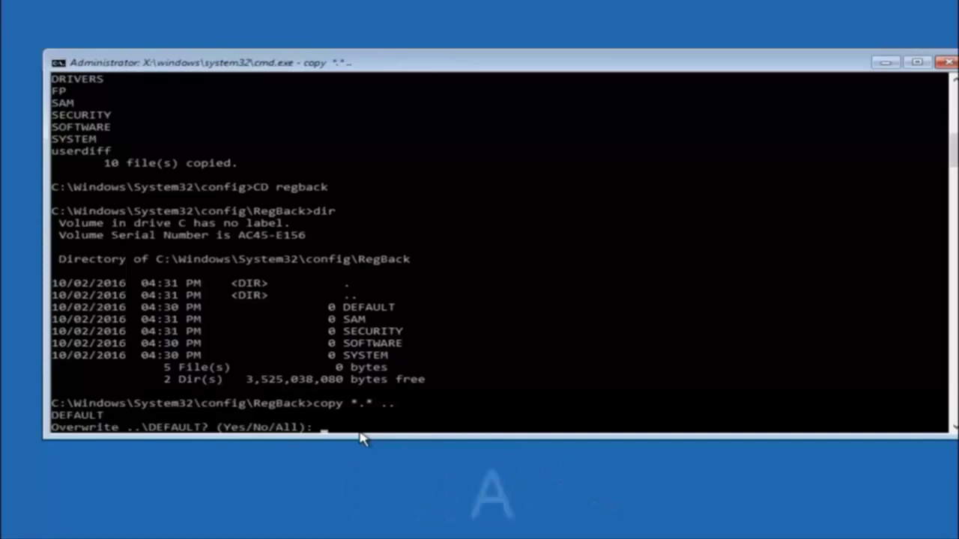
pyautogui.write('A')
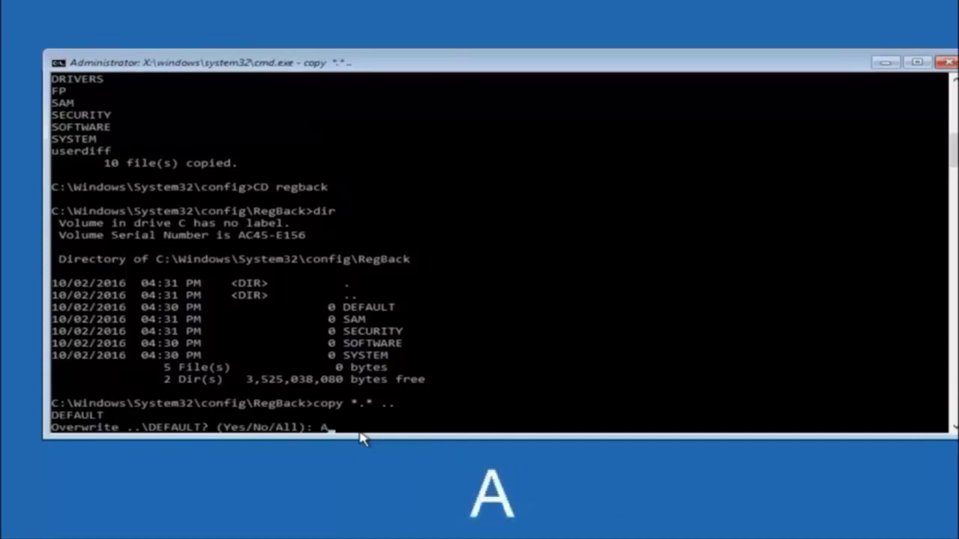
pyautogui.press('Return')
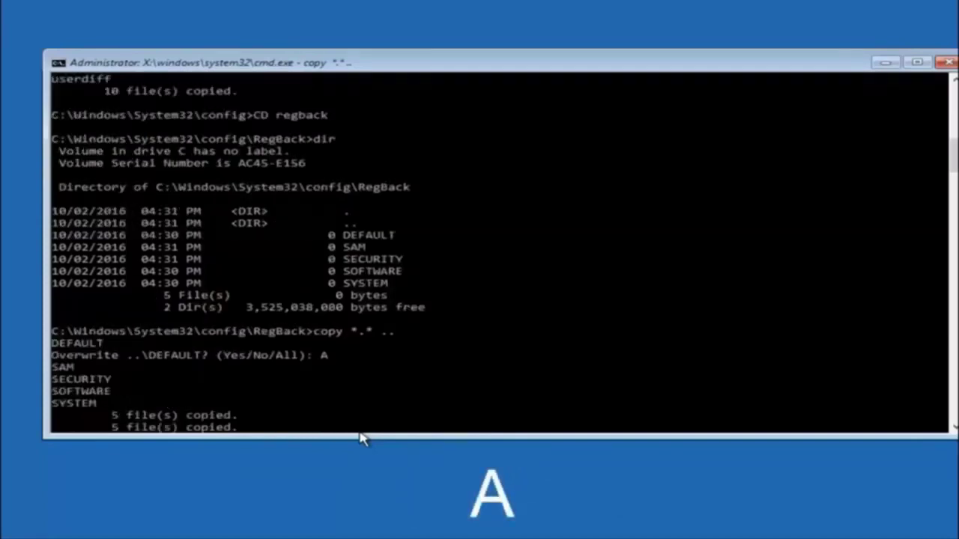